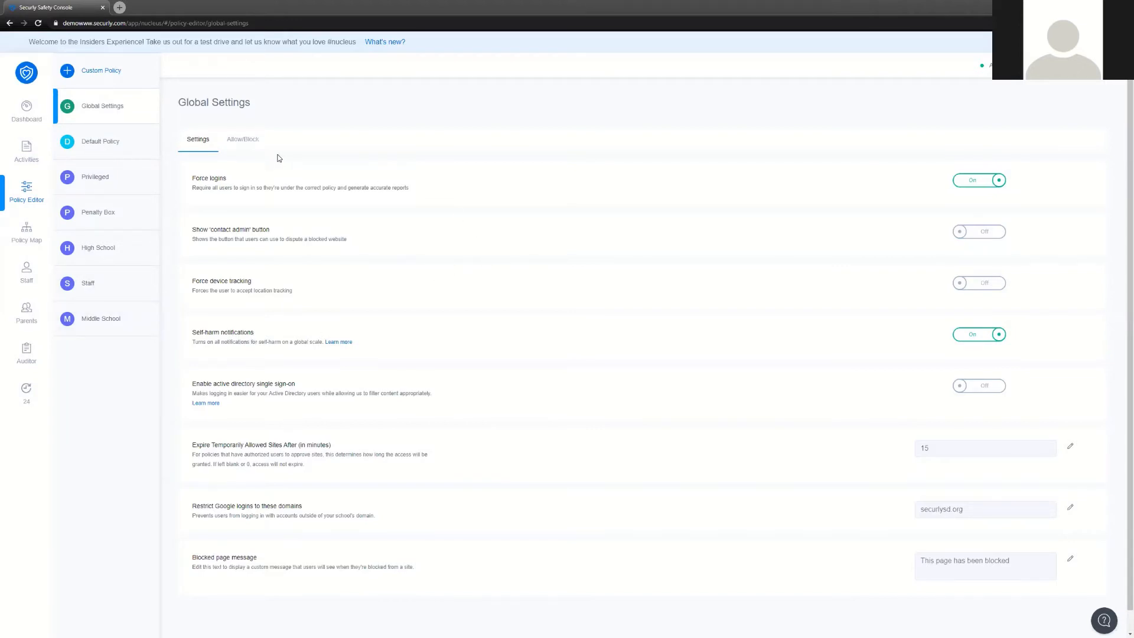
Review the Force logins and Blocked page message options in the global settings, and view the policy map of organizational units.
{"action": "left_click", "coordinate": [99, 112]}
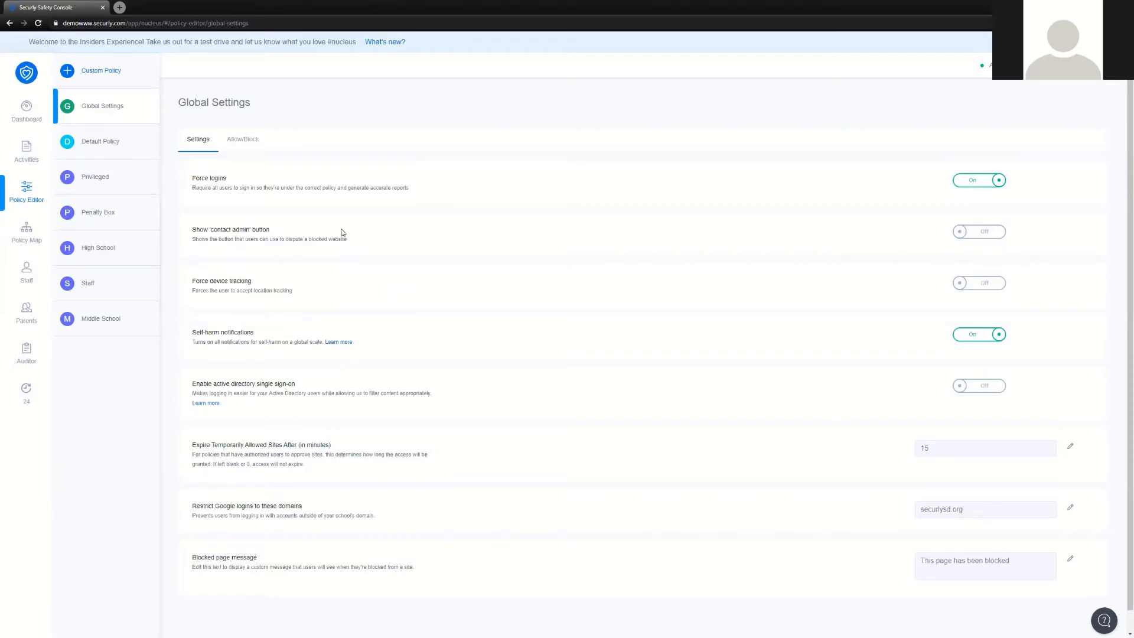
{"action": "left_click_drag", "start_coordinate": [189, 184], "coordinate": [195, 178]}
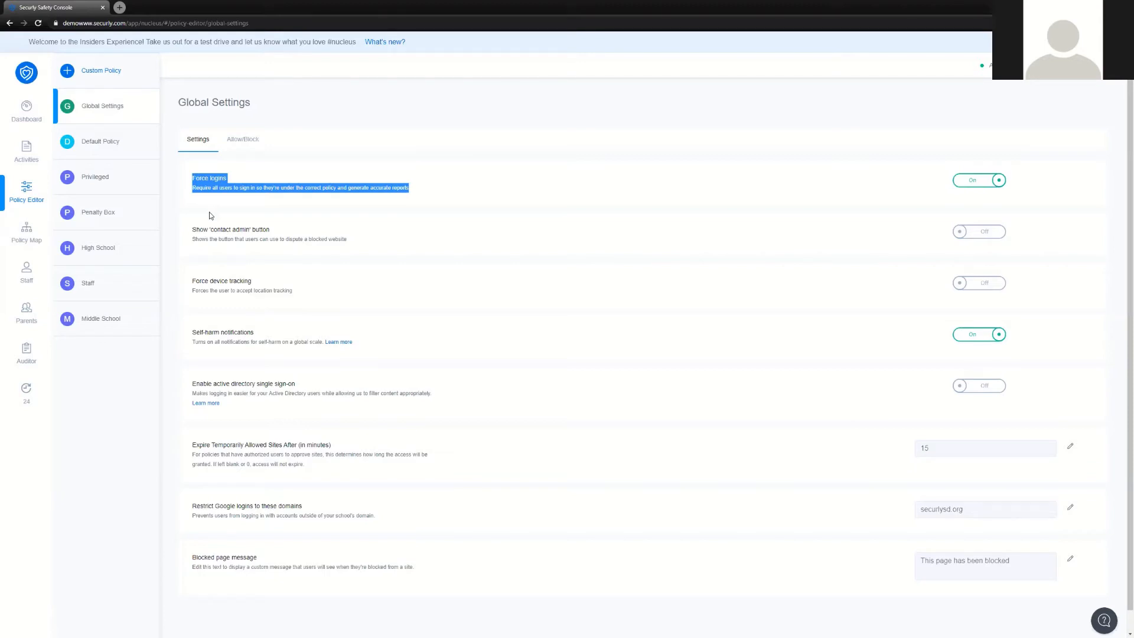
{"action": "left_click", "coordinate": [346, 297]}
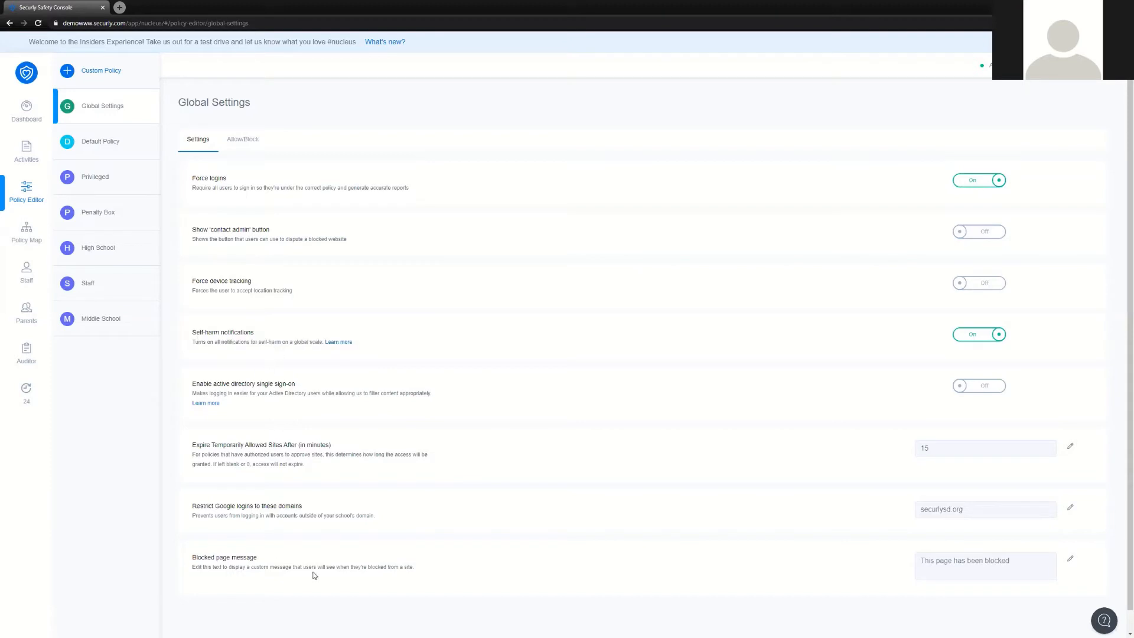
{"action": "left_click_drag", "start_coordinate": [425, 574], "coordinate": [185, 561]}
{"action": "left_click", "coordinate": [27, 232]}
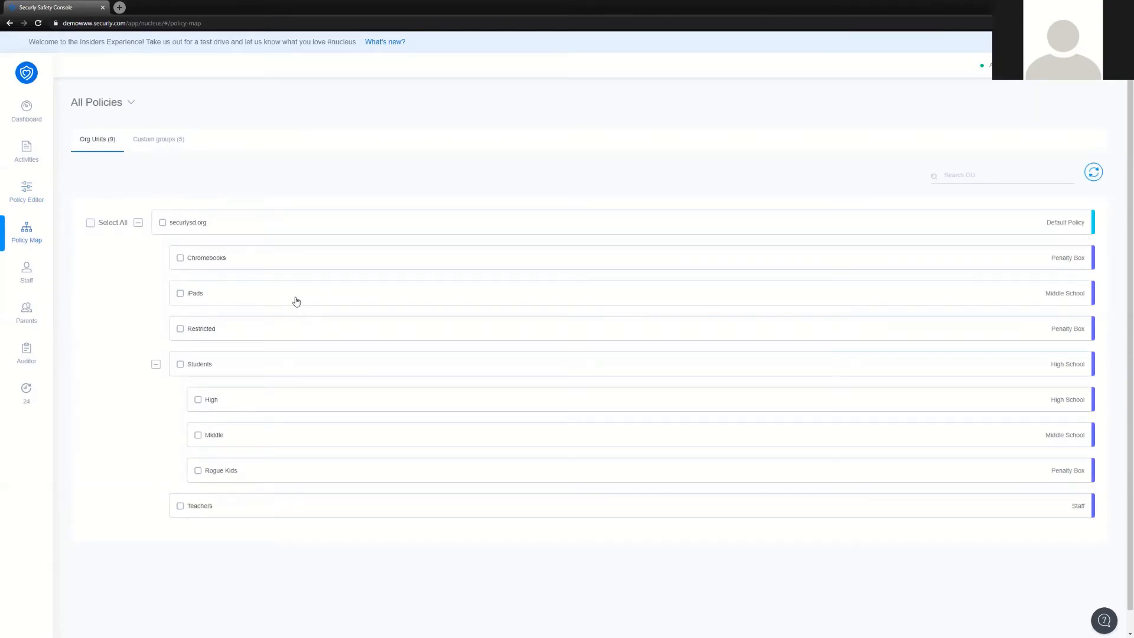
Look up the category of playboy.com from the global allow and block lists, and close the lookup.
{"action": "left_click", "coordinate": [31, 194]}
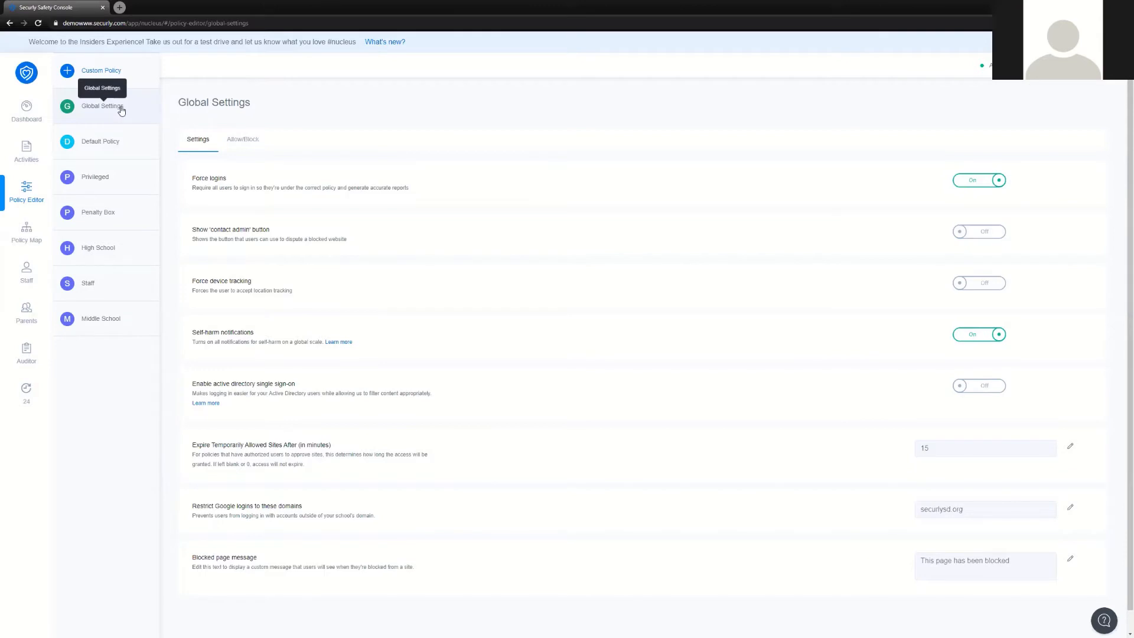
{"action": "left_click", "coordinate": [244, 140]}
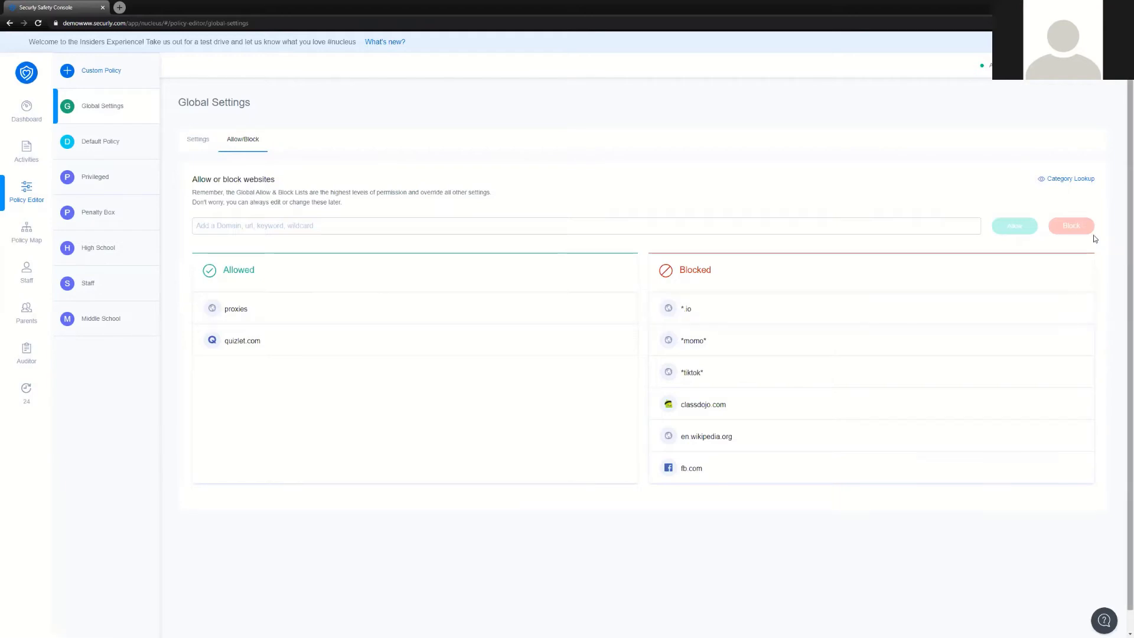
{"action": "left_click", "coordinate": [1071, 179]}
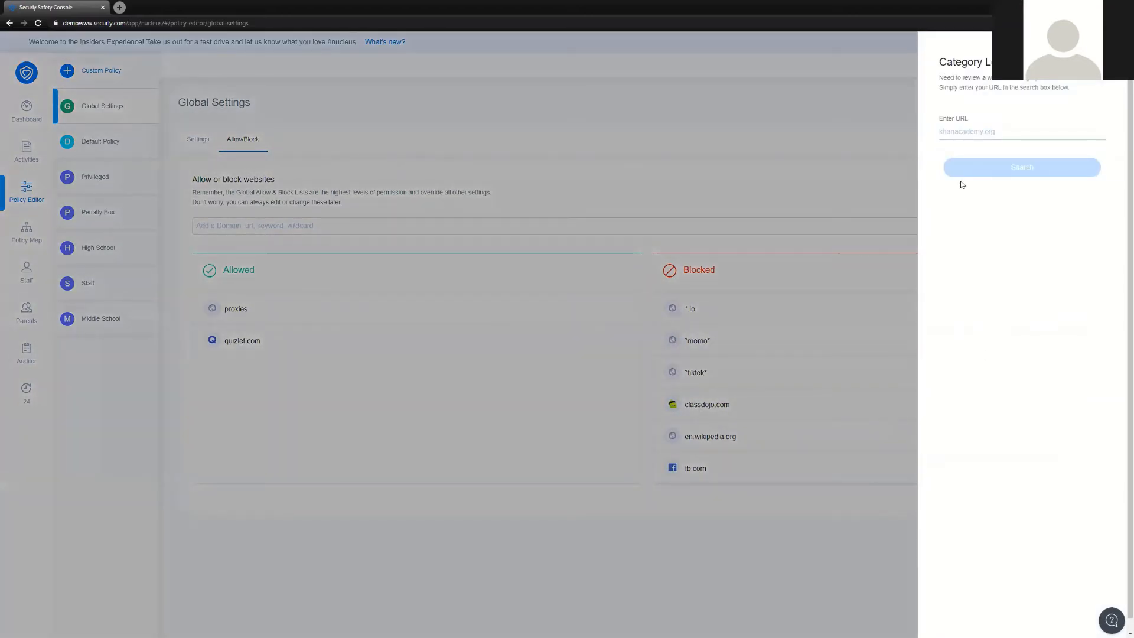
{"action": "left_click", "coordinate": [973, 136]}
{"action": "type", "text": "playboy.com"}
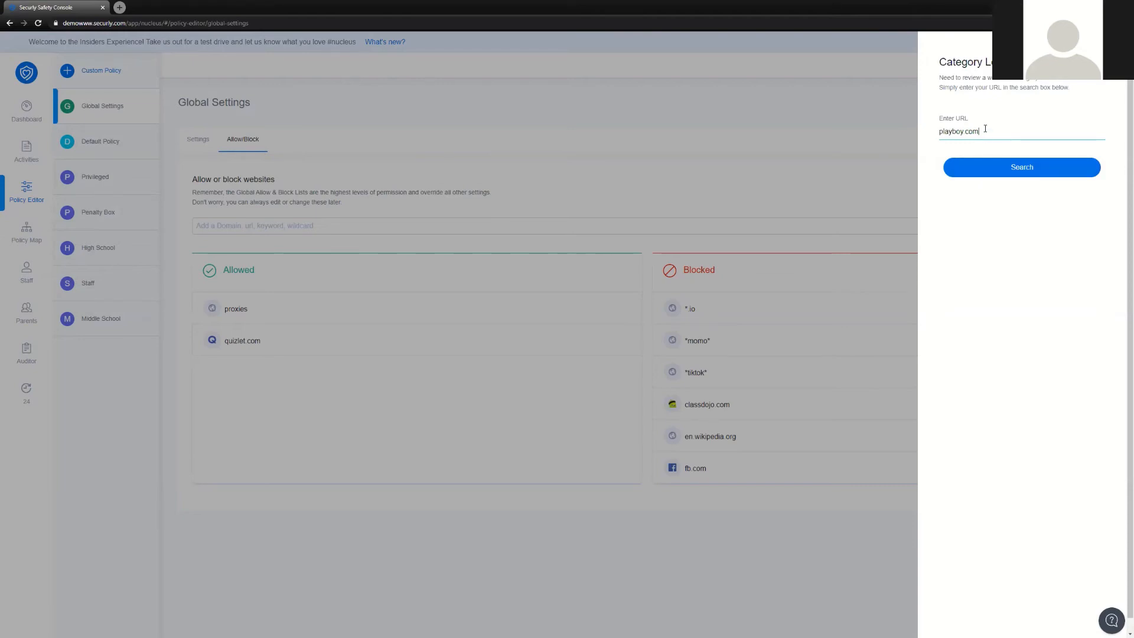
{"action": "left_click_drag", "start_coordinate": [980, 131], "coordinate": [930, 131]}
{"action": "left_click", "coordinate": [1000, 169]}
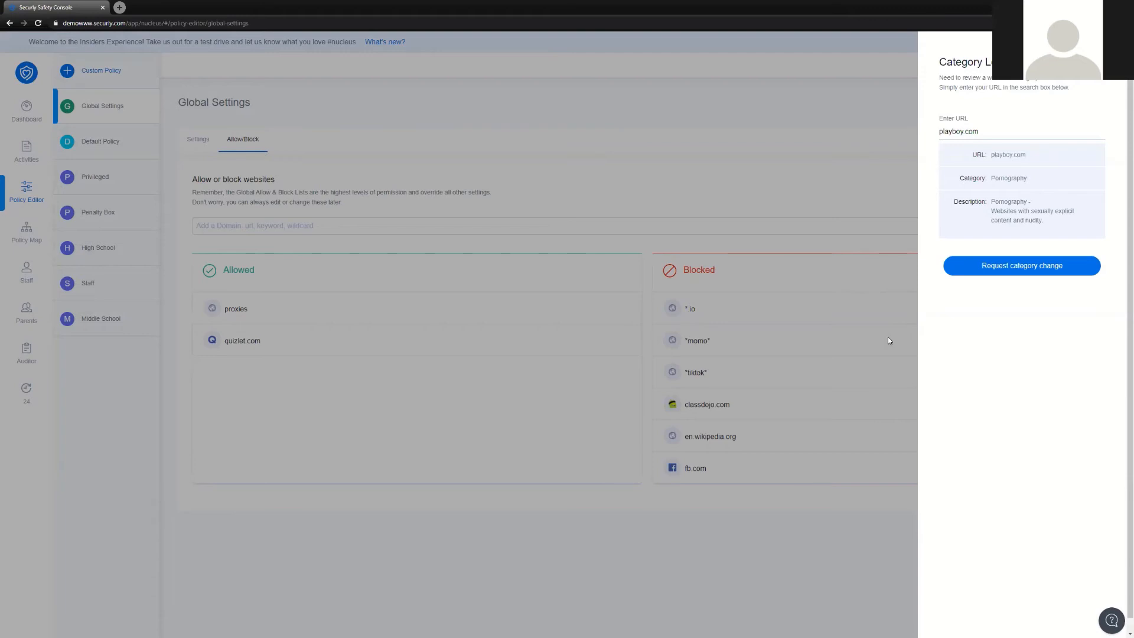
{"action": "left_click", "coordinate": [890, 341]}
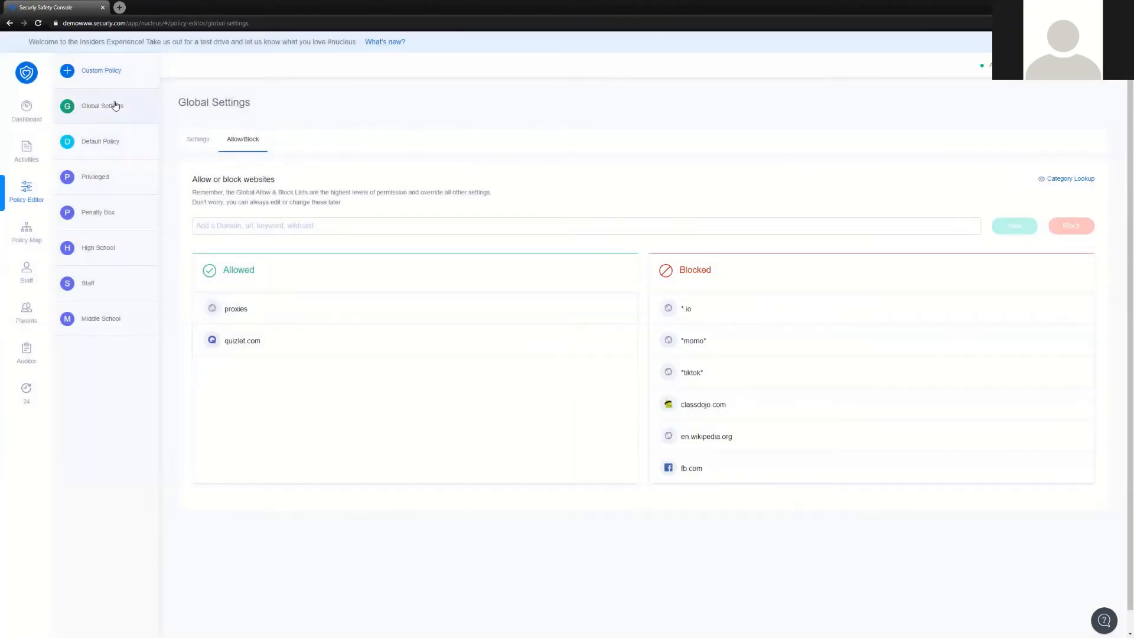
Examine the list of site categories in the Default Policy.
{"action": "left_click", "coordinate": [121, 143]}
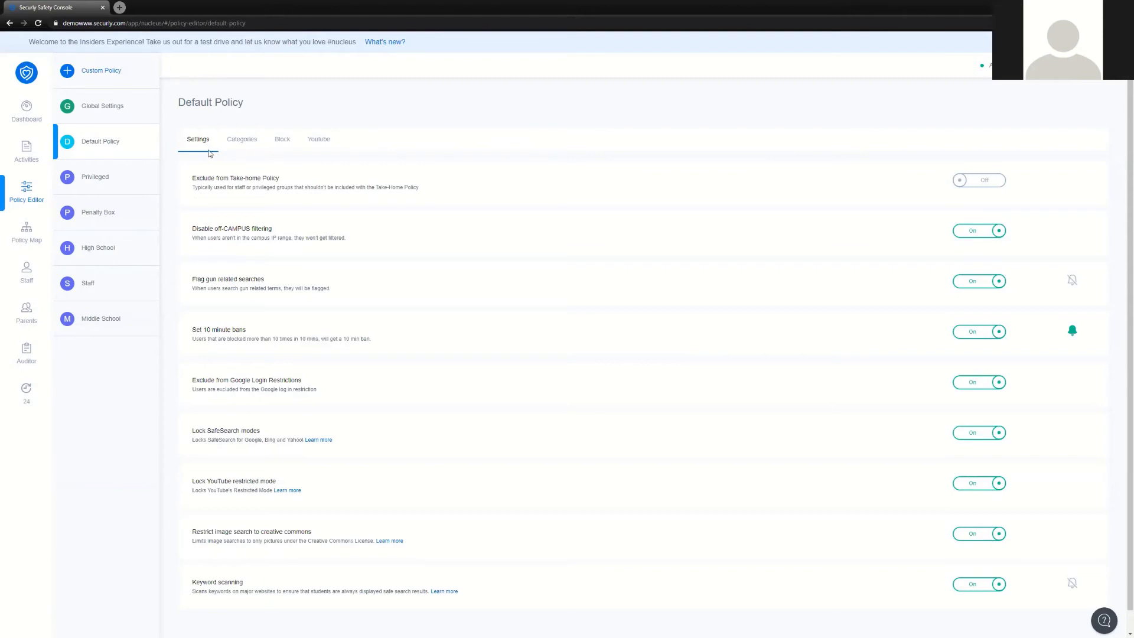
{"action": "left_click", "coordinate": [228, 140]}
{"action": "scroll", "coordinate": [391, 308], "scroll_direction": "down", "scroll_amount": 1}
{"action": "scroll", "coordinate": [391, 309], "scroll_direction": "down", "scroll_amount": 5}
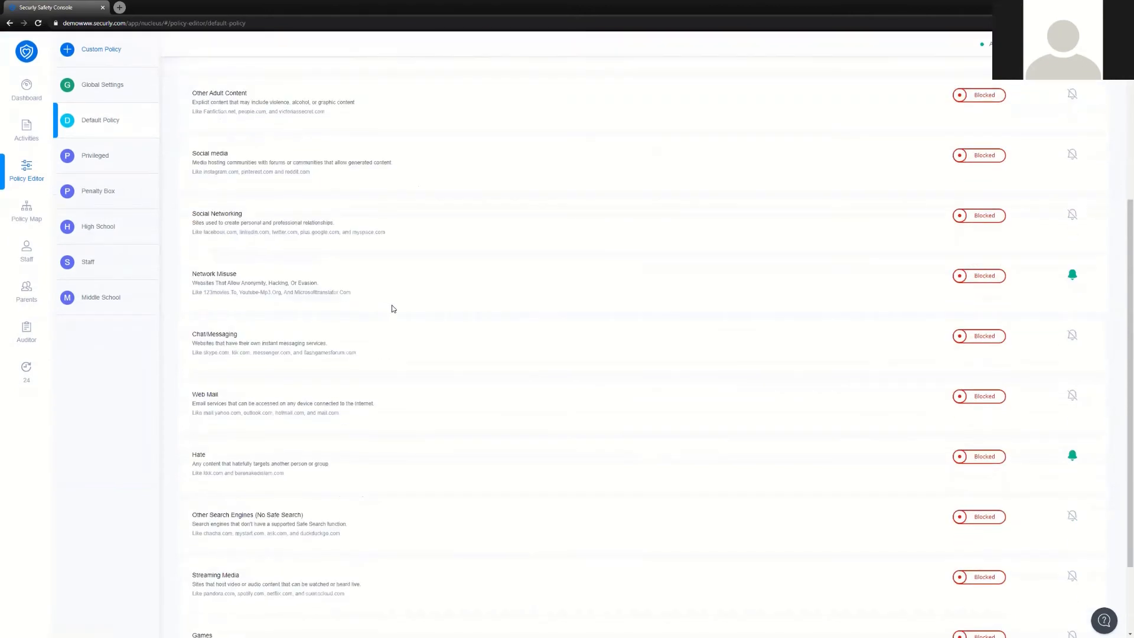
{"action": "scroll", "coordinate": [384, 308], "scroll_direction": "up", "scroll_amount": 6}
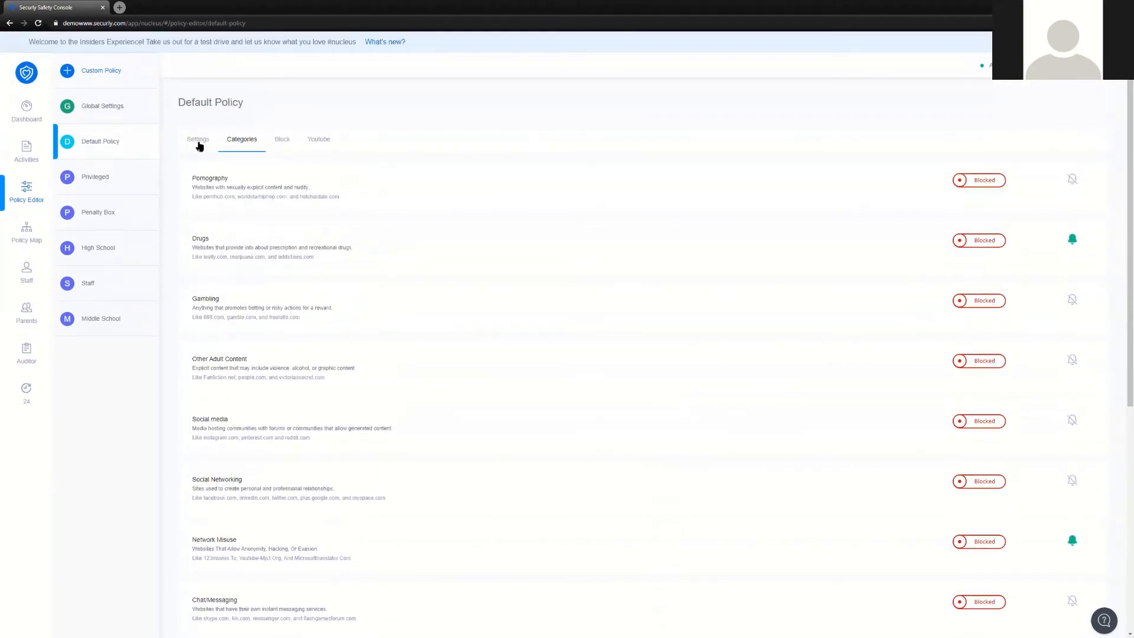
Examine the Default Policy settings for SafeSearch, YouTube restricted mode, keyword scanning and gun-related searches.
{"action": "left_click", "coordinate": [198, 139]}
{"action": "scroll", "coordinate": [256, 388], "scroll_direction": "down", "scroll_amount": 1}
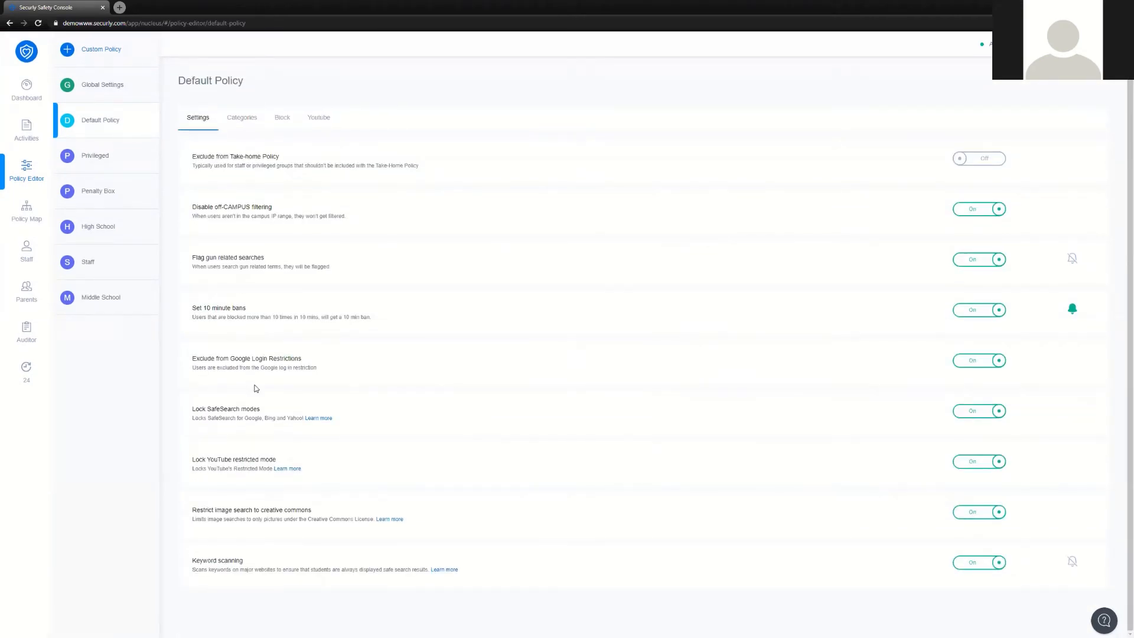
{"action": "mouse_move", "coordinate": [193, 413]}
{"action": "left_mouse_down"}
{"action": "mouse_move", "coordinate": [221, 409]}
{"action": "mouse_move", "coordinate": [194, 406]}
{"action": "left_mouse_up"}
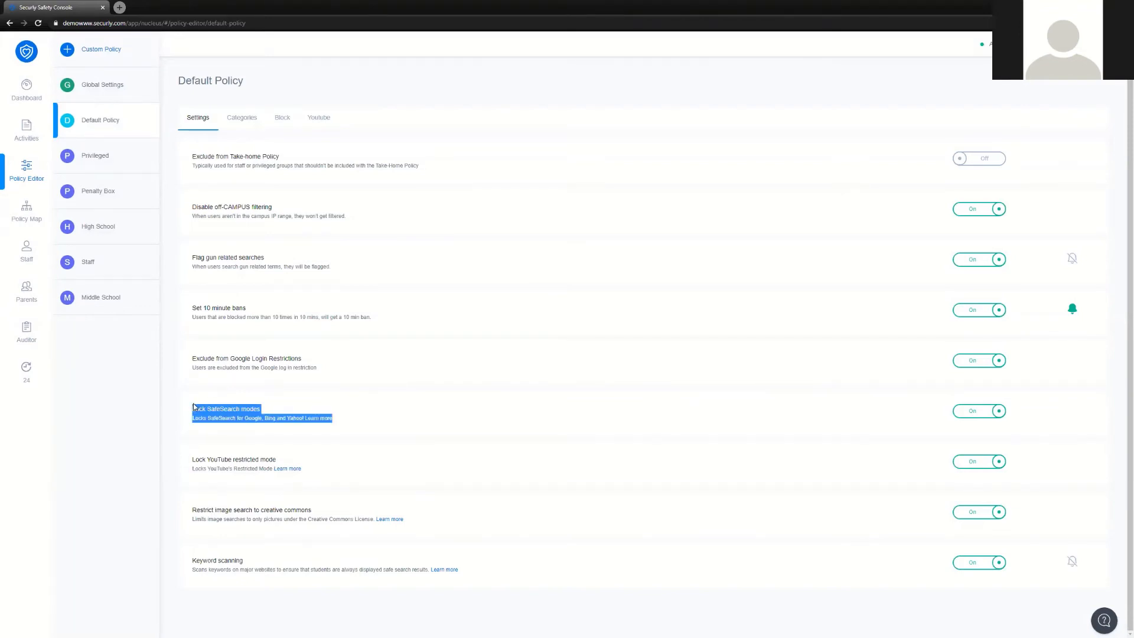
{"action": "left_click_drag", "start_coordinate": [183, 458], "coordinate": [242, 468]}
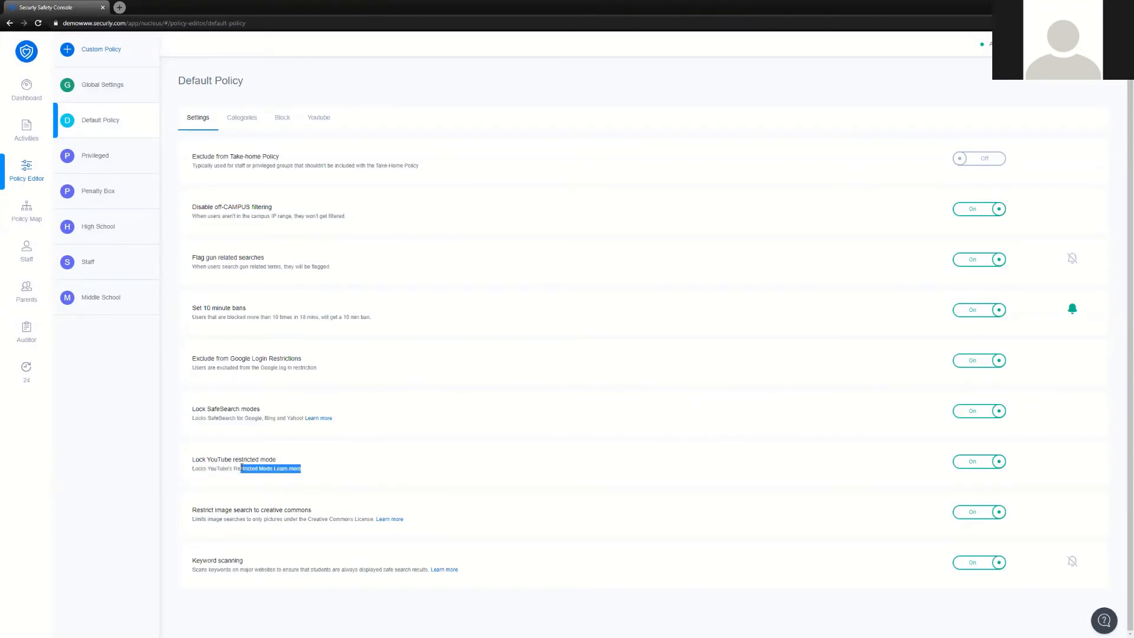
{"action": "left_click_drag", "start_coordinate": [471, 573], "coordinate": [260, 552]}
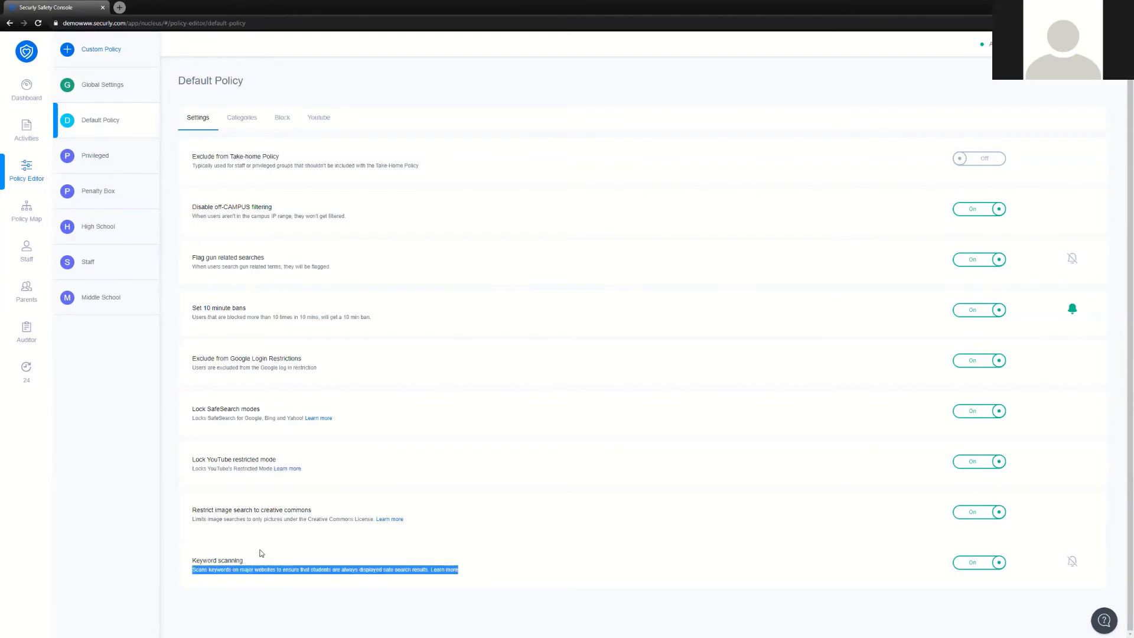
{"action": "left_click", "coordinate": [450, 302]}
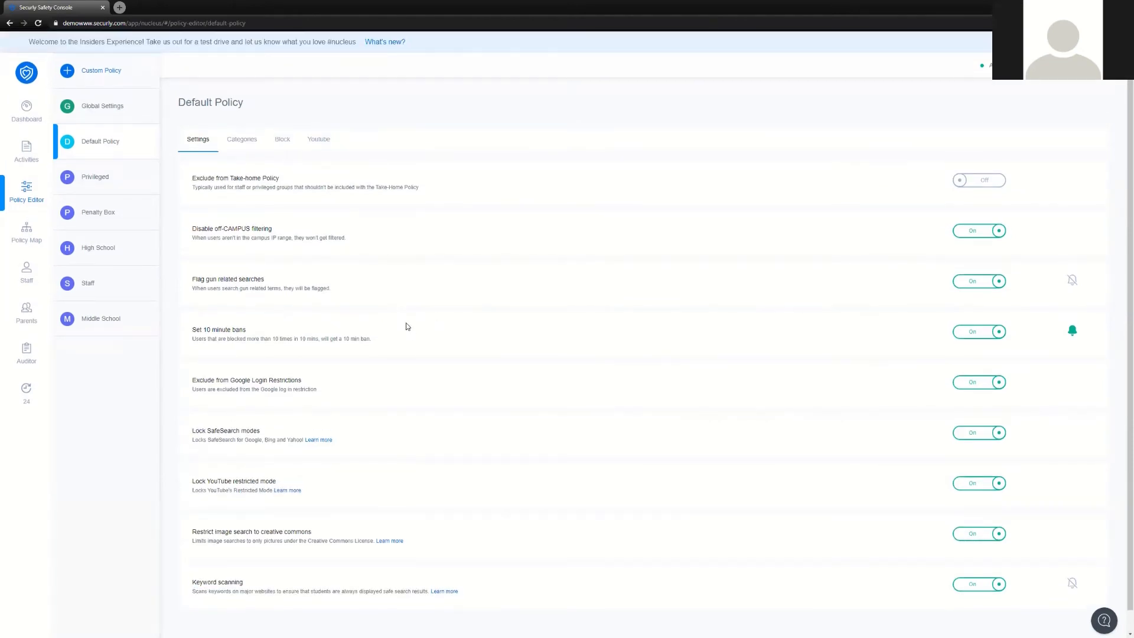
{"action": "left_click_drag", "start_coordinate": [348, 294], "coordinate": [188, 281]}
{"action": "left_click", "coordinate": [187, 281]}
{"action": "triple_click", "coordinate": [191, 281]}
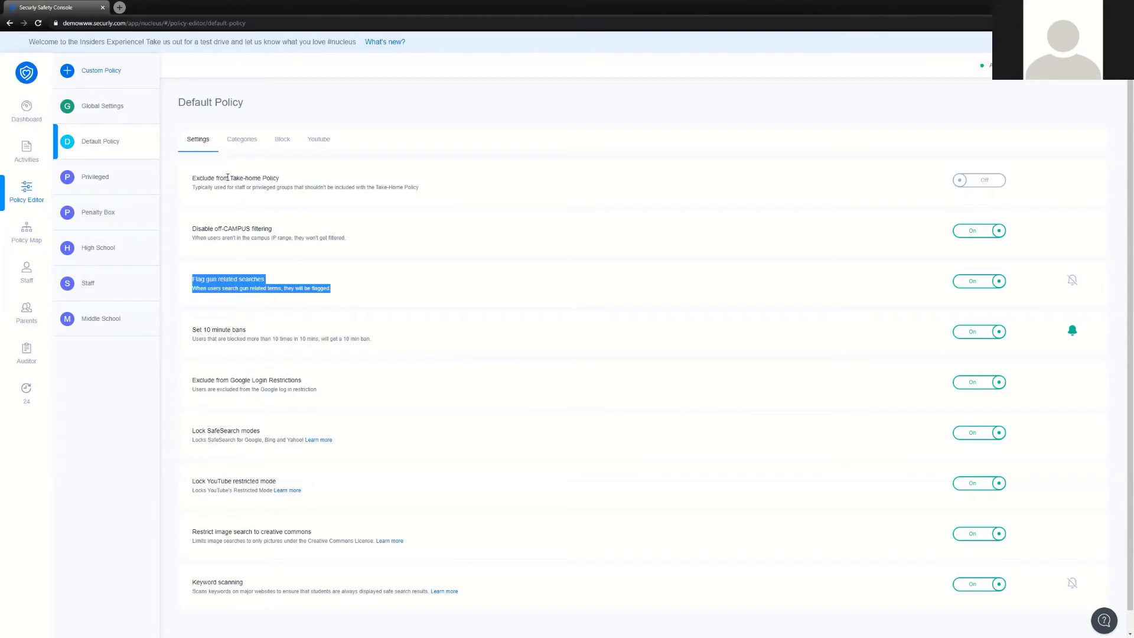
View the Default Policy's categories, blocked websites and YouTube management settings.
{"action": "left_click", "coordinate": [239, 147]}
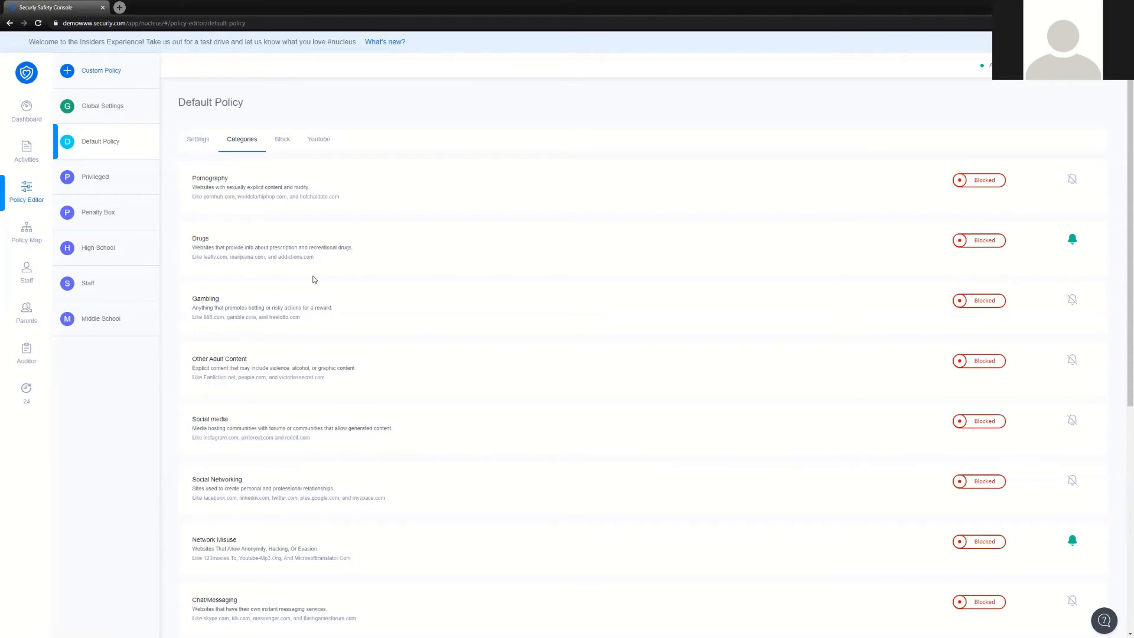
{"action": "left_click", "coordinate": [280, 145]}
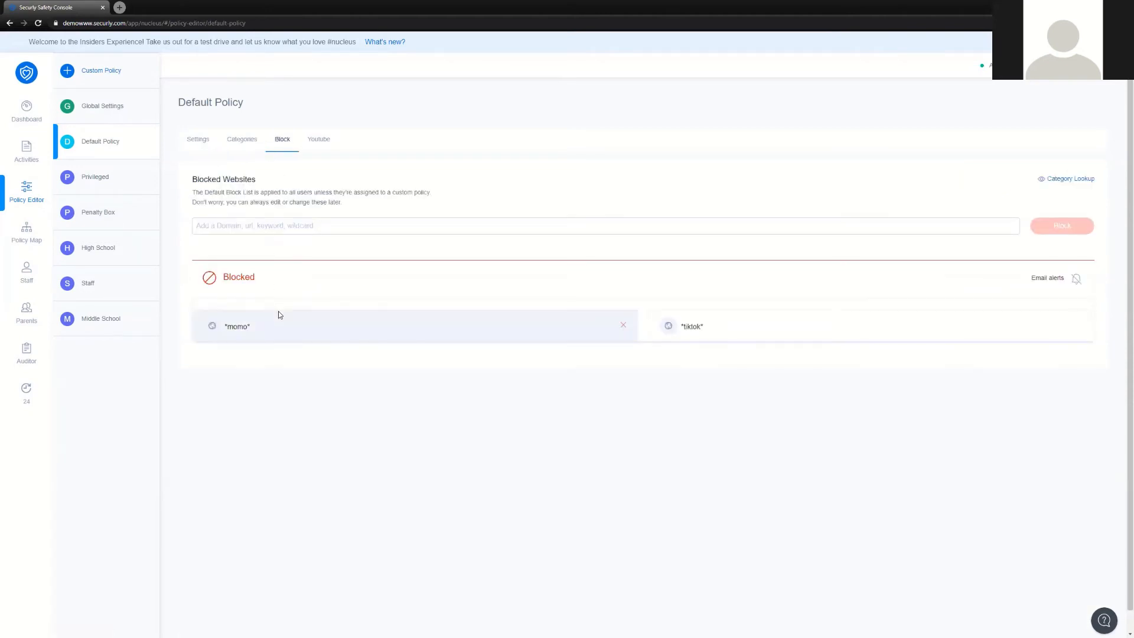
{"action": "left_click", "coordinate": [319, 141]}
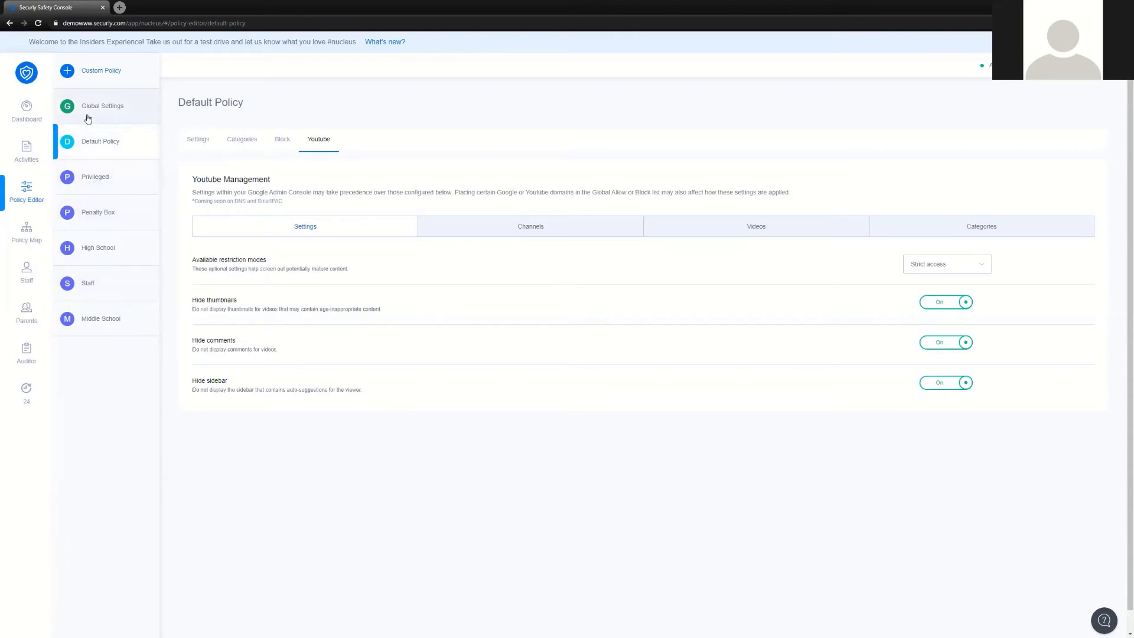
Create a custom policy named "IT Test".
{"action": "left_click", "coordinate": [134, 70]}
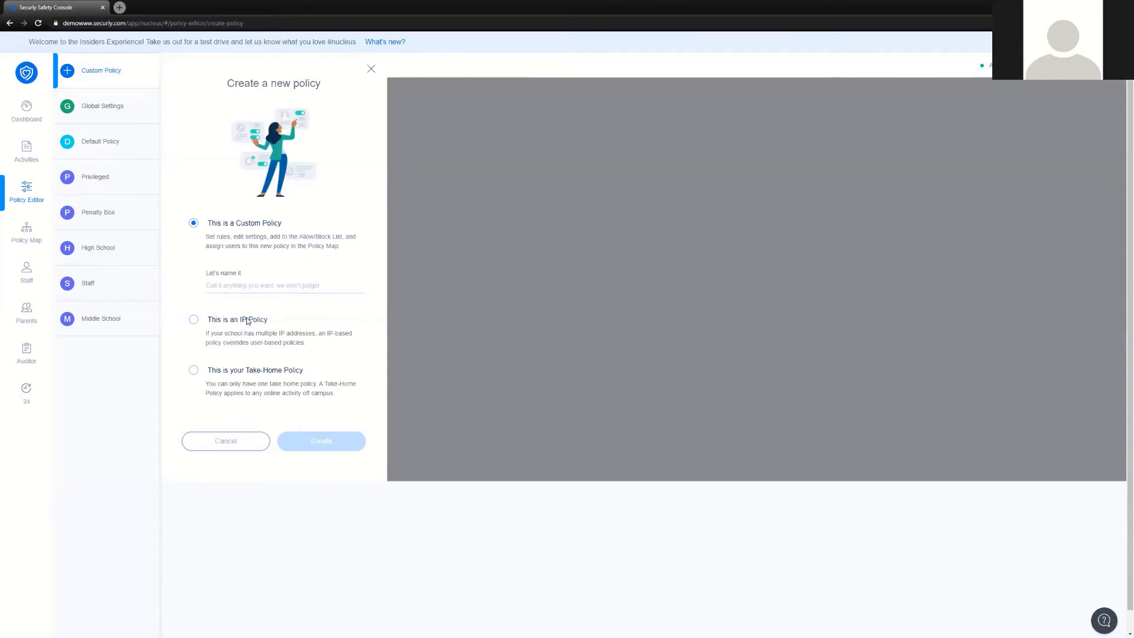
{"action": "left_click", "coordinate": [271, 286]}
{"action": "type", "text": "IT Test"}
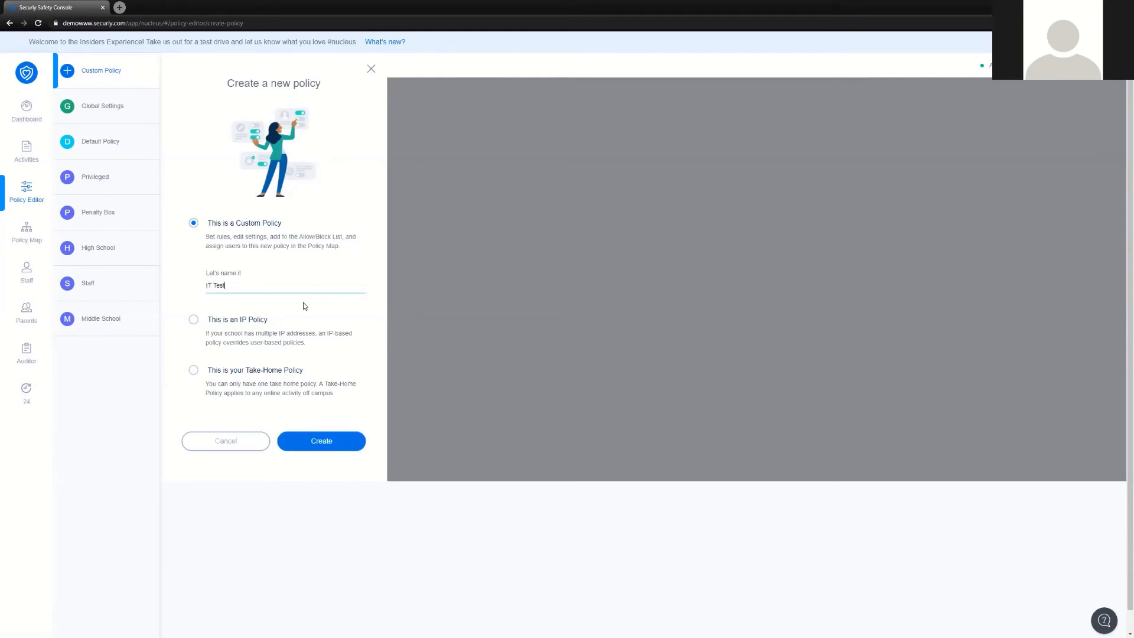
{"action": "left_click", "coordinate": [333, 440]}
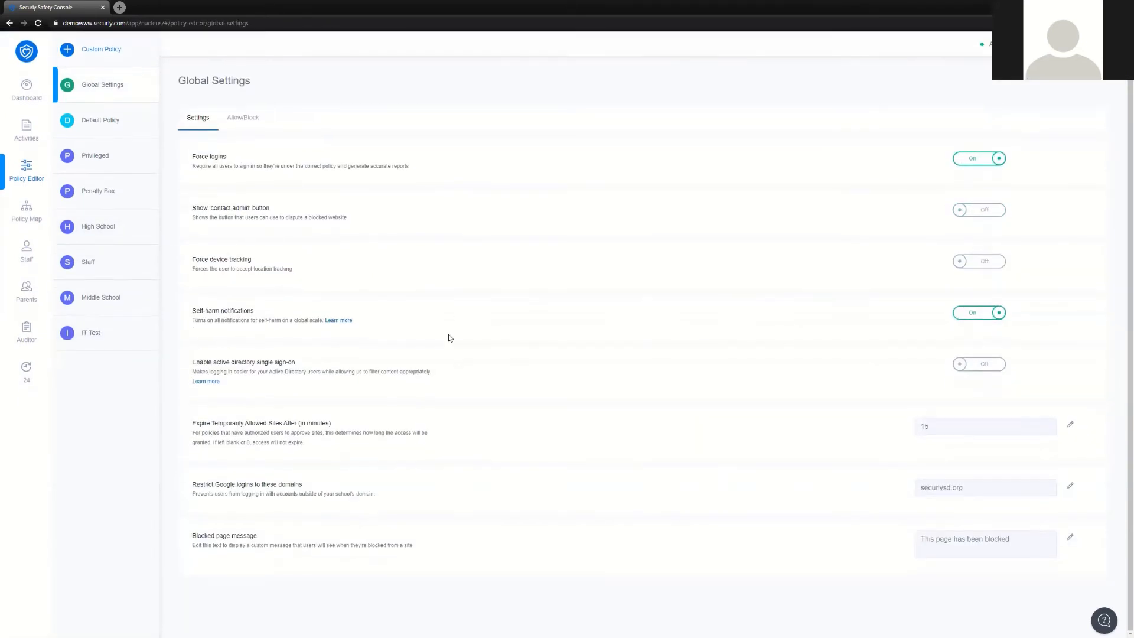
{"action": "left_click", "coordinate": [243, 142]}
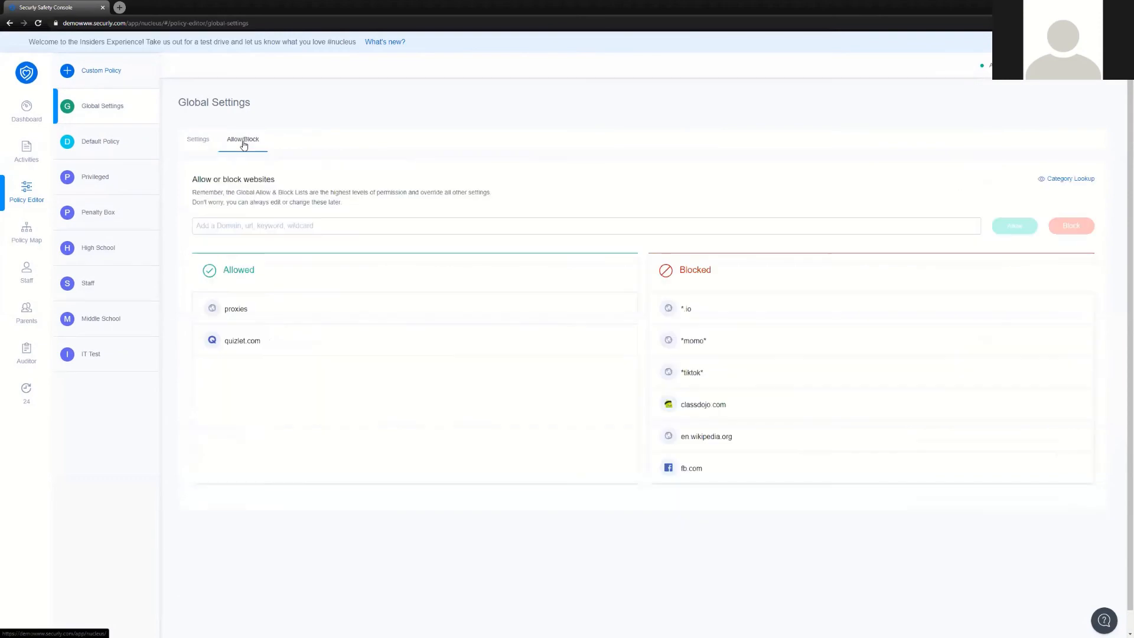
{"action": "left_click", "coordinate": [197, 144]}
Turn on SafeSearch locking, YouTube restricted mode locking, creative commons image restriction and keyword scanning in the IT Test policy.
{"action": "left_click", "coordinate": [101, 354]}
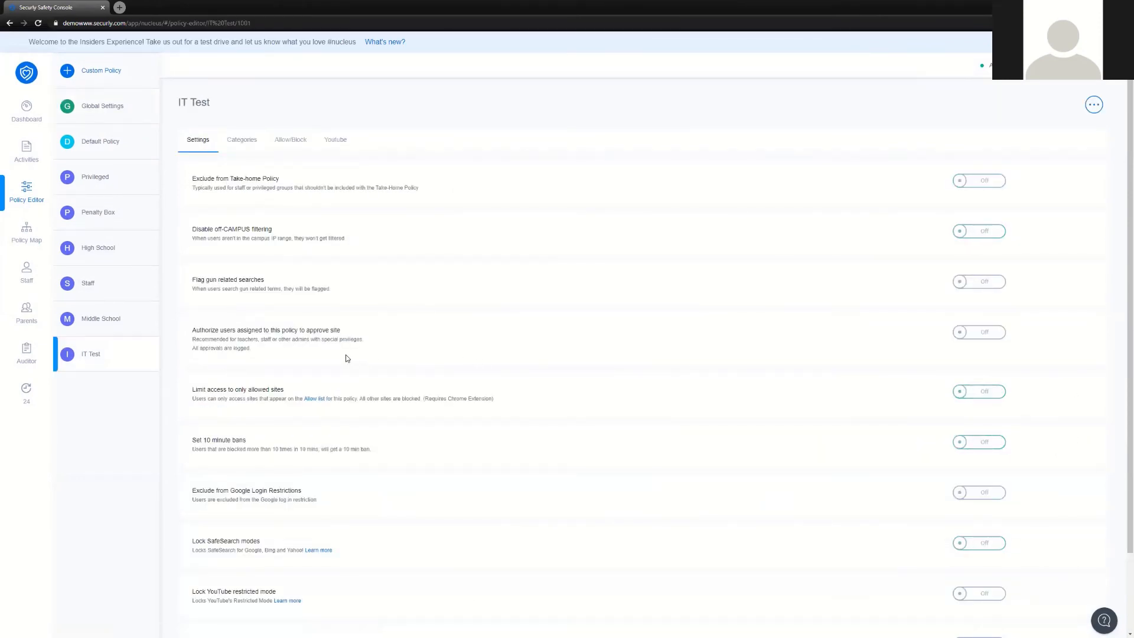
{"action": "left_click", "coordinate": [122, 359]}
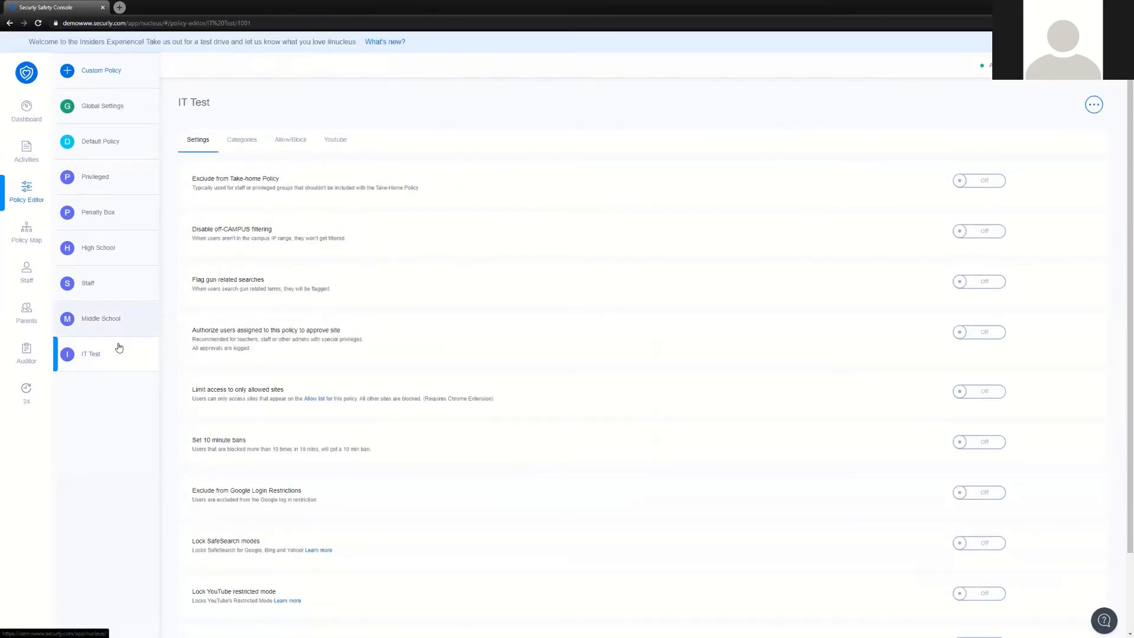
{"action": "scroll", "coordinate": [414, 378], "scroll_direction": "down", "scroll_amount": 2}
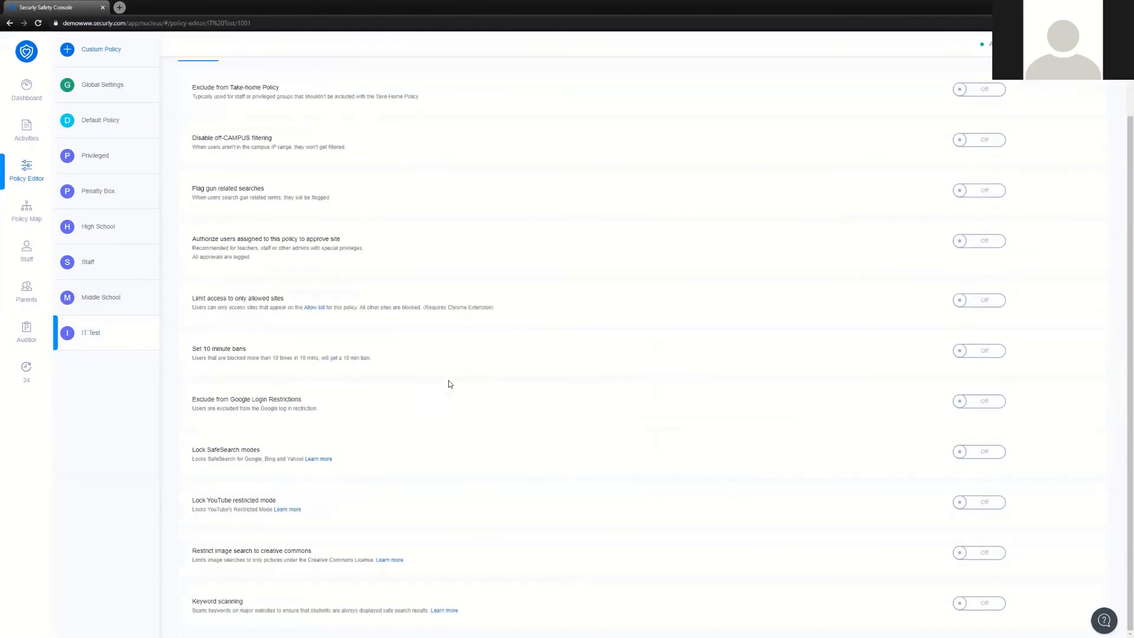
{"action": "left_click", "coordinate": [983, 452]}
{"action": "left_click", "coordinate": [987, 505]}
{"action": "left_click", "coordinate": [993, 552]}
{"action": "left_click", "coordinate": [990, 606]}
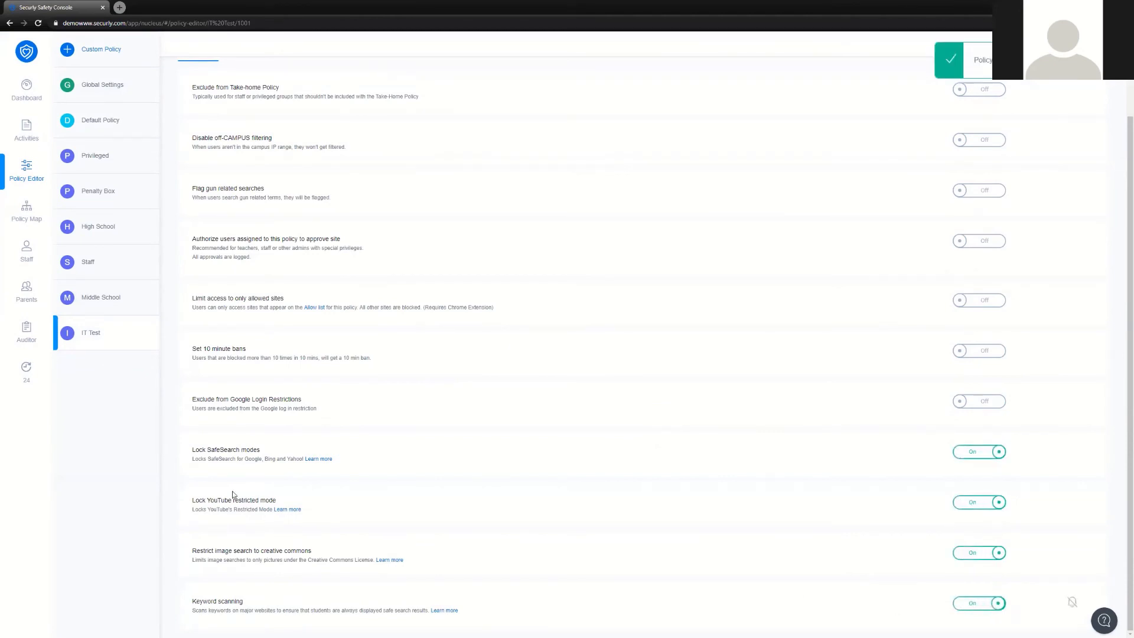
{"action": "triple_click", "coordinate": [193, 458]}
{"action": "left_click_drag", "start_coordinate": [310, 452], "coordinate": [193, 451]}
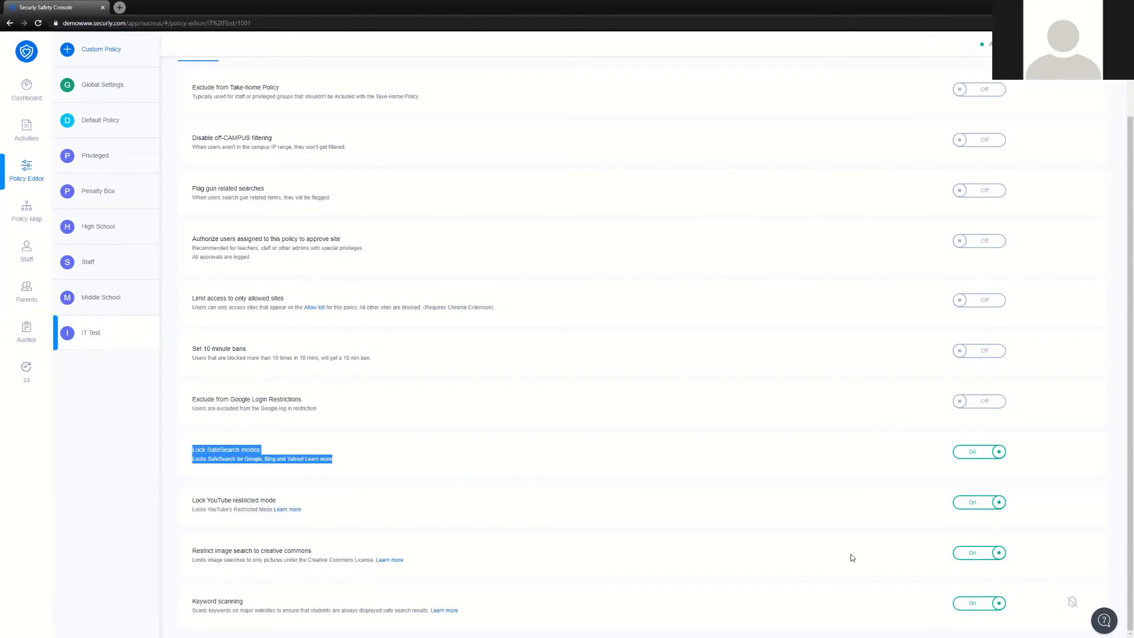
{"action": "scroll", "coordinate": [398, 418], "scroll_direction": "up", "scroll_amount": 2}
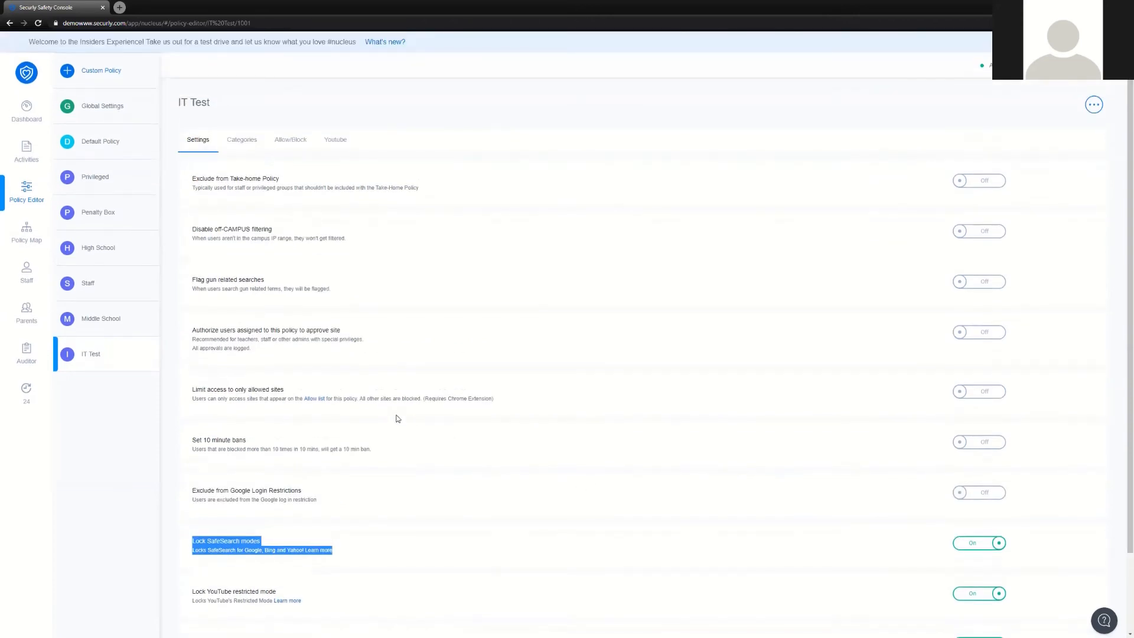
Block the Pornography category in the IT Test policy and open the policy's allow and block lists.
{"action": "left_click", "coordinate": [245, 142]}
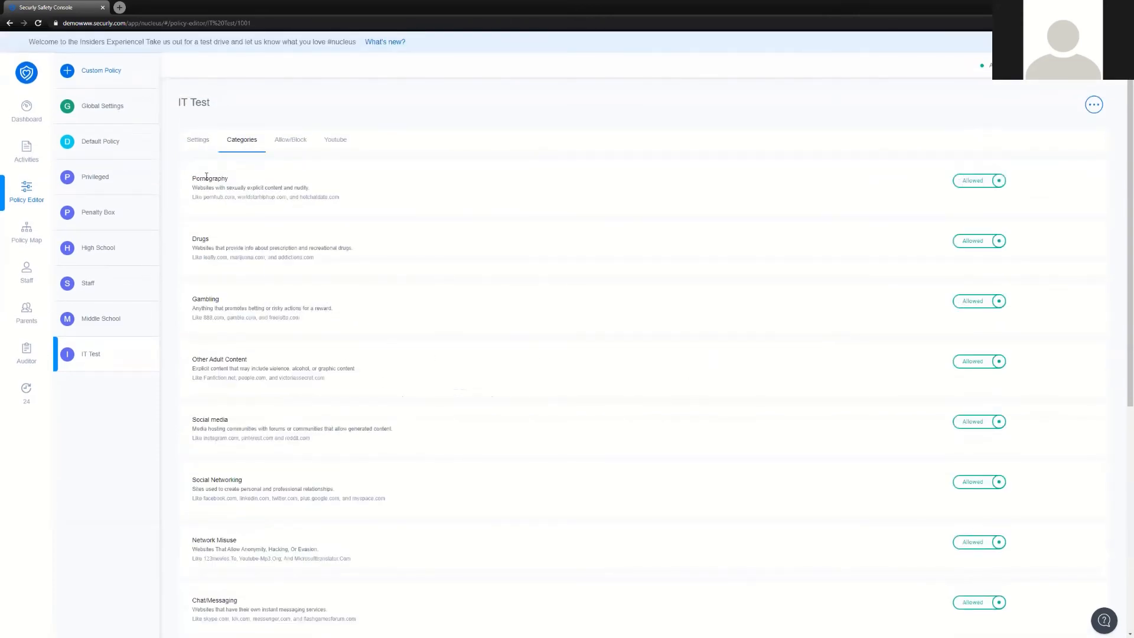
{"action": "left_click", "coordinate": [974, 181]}
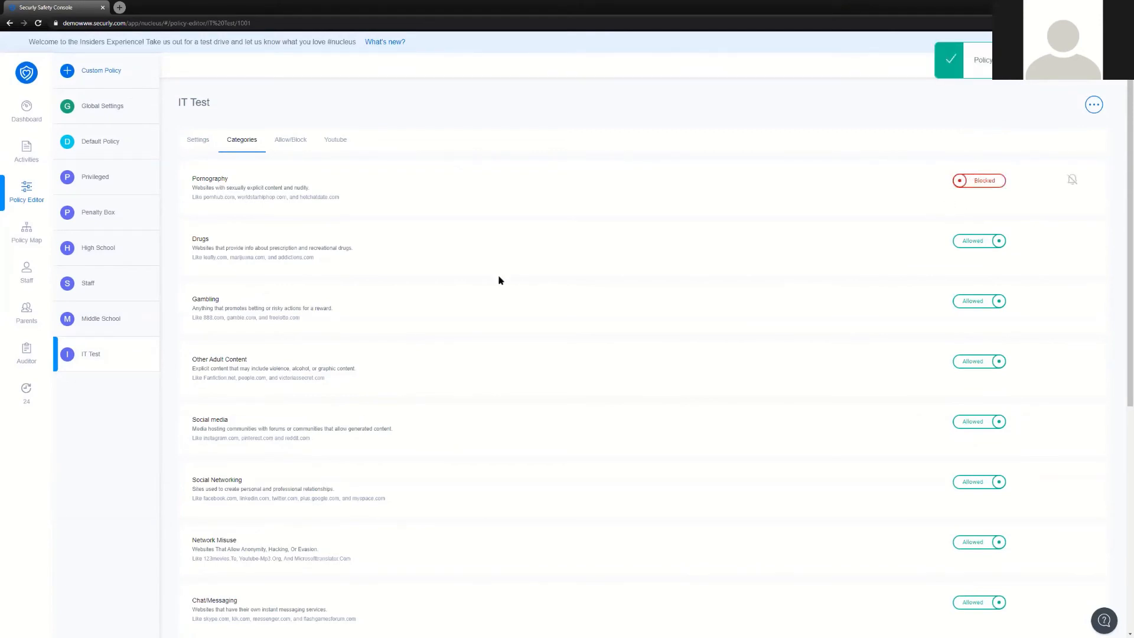
{"action": "left_click", "coordinate": [292, 143]}
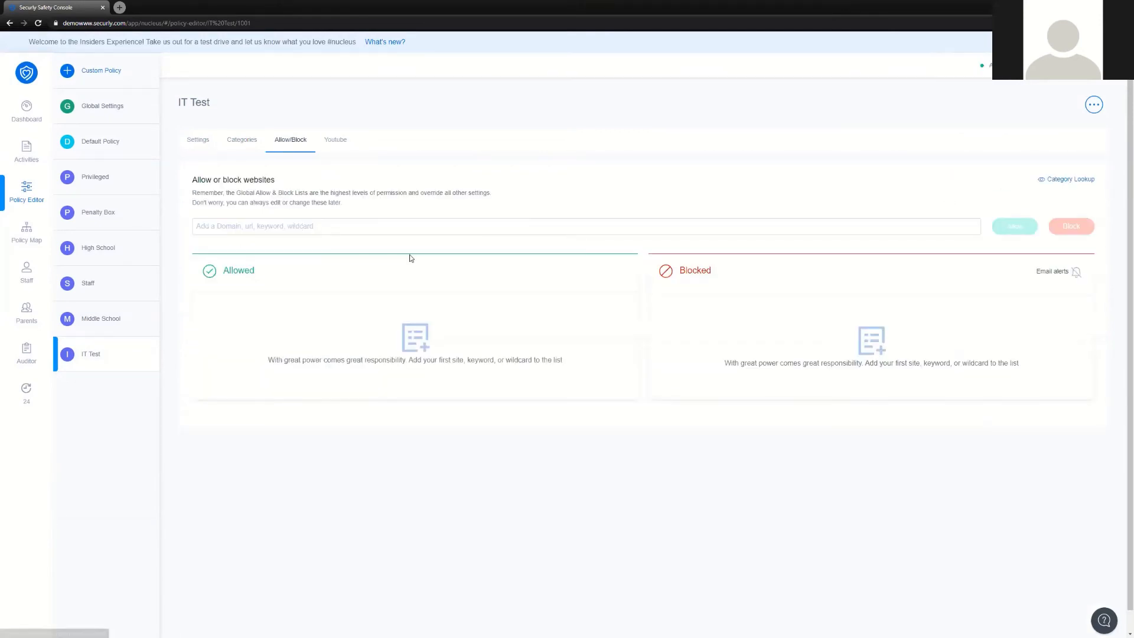
Examine the website entry field and the additional policy actions available for the IT Test policy.
{"action": "left_click", "coordinate": [342, 226]}
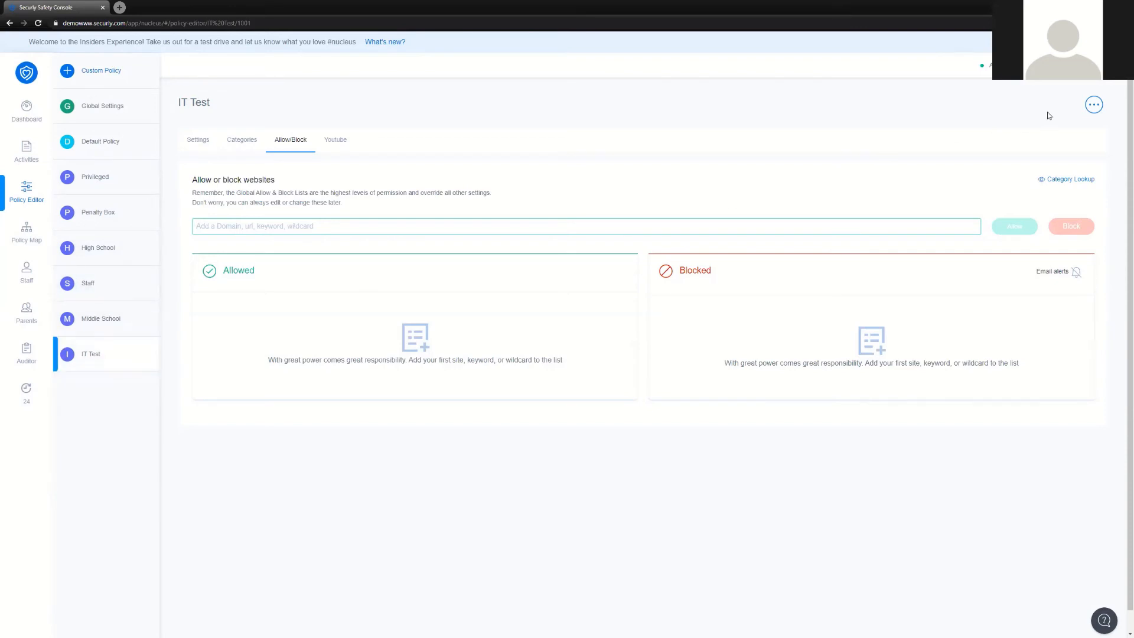
{"action": "left_click", "coordinate": [1094, 105]}
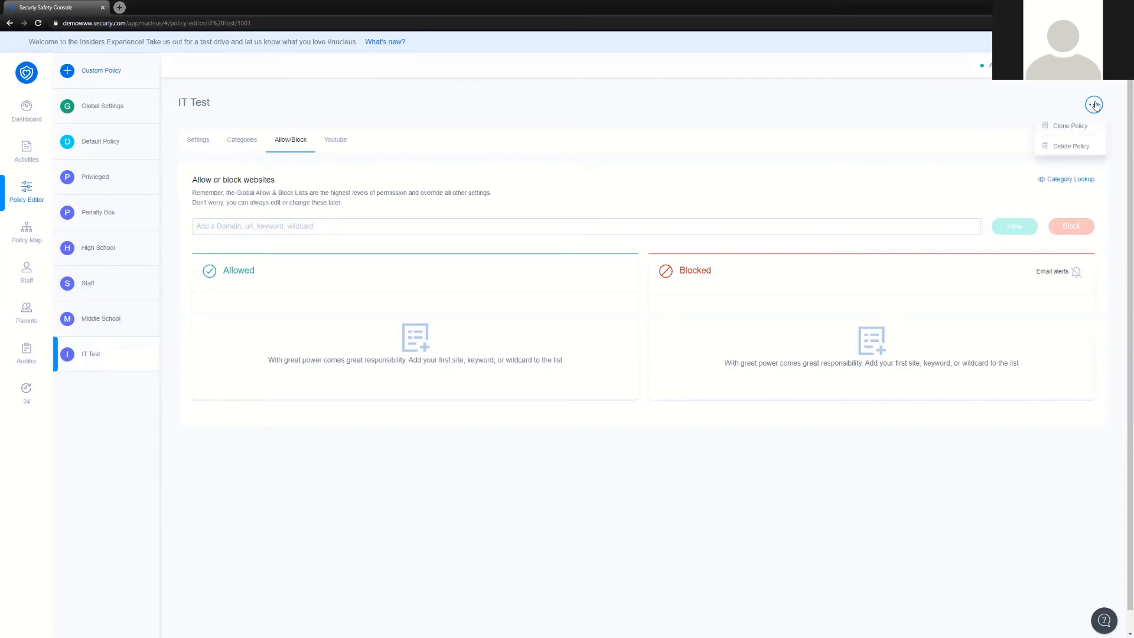
{"action": "left_click", "coordinate": [820, 166]}
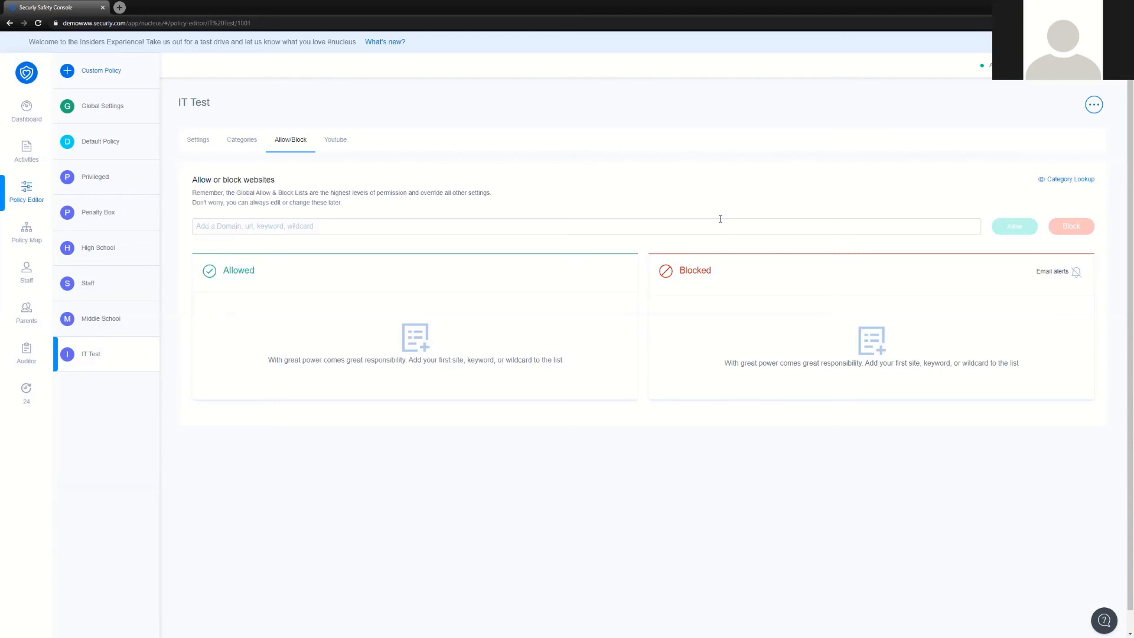
Review the IP policy option for a new policy and create a take-home policy named "Take Home Policy" instead.
{"action": "left_click", "coordinate": [115, 70]}
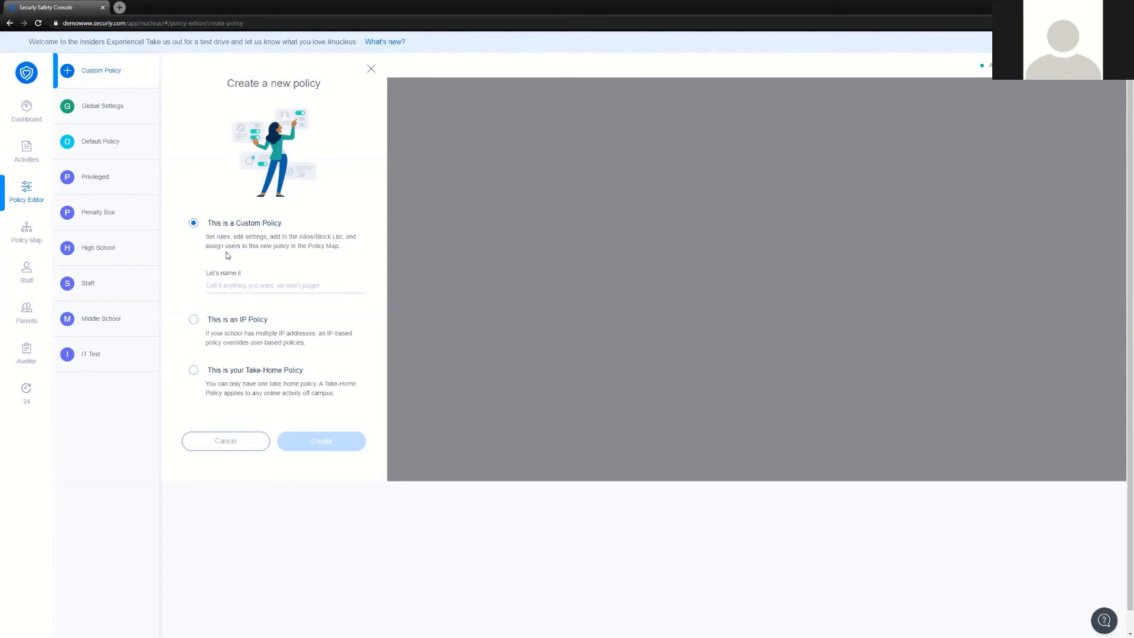
{"action": "left_click", "coordinate": [194, 319]}
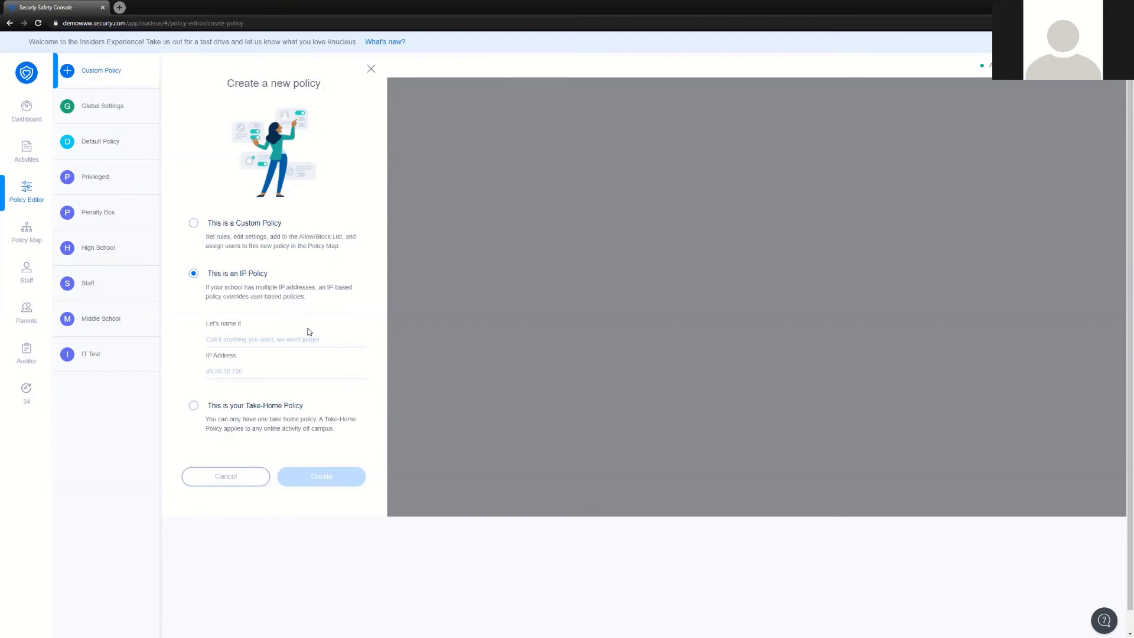
{"action": "left_click_drag", "start_coordinate": [268, 275], "coordinate": [209, 276]}
{"action": "left_click", "coordinate": [328, 219]}
{"action": "left_click", "coordinate": [193, 406]}
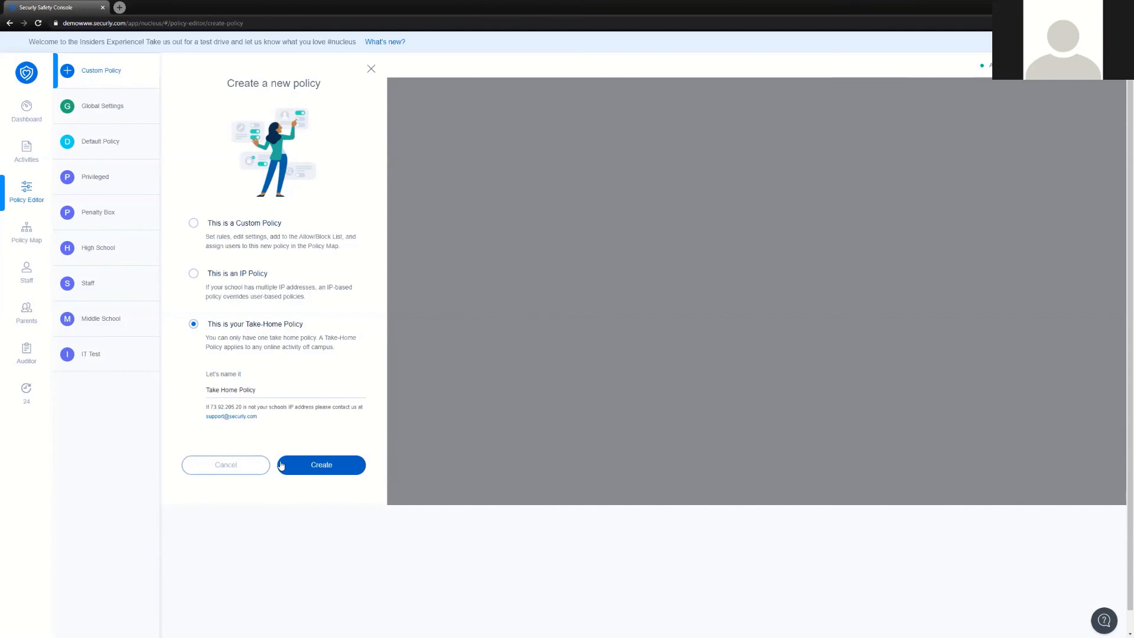
{"action": "left_click", "coordinate": [334, 466]}
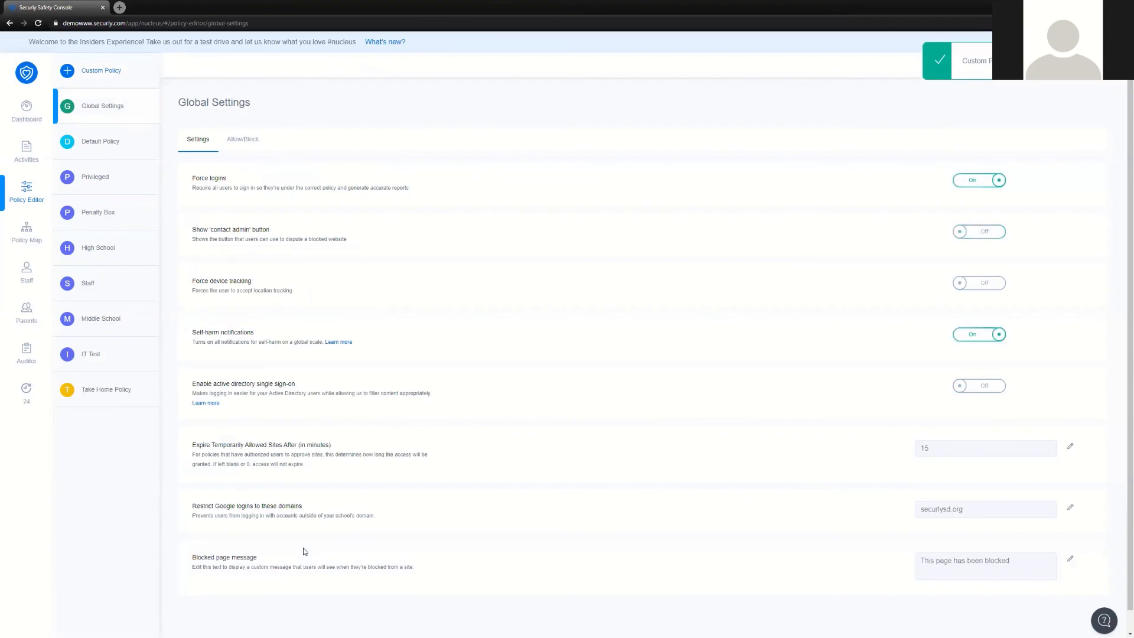